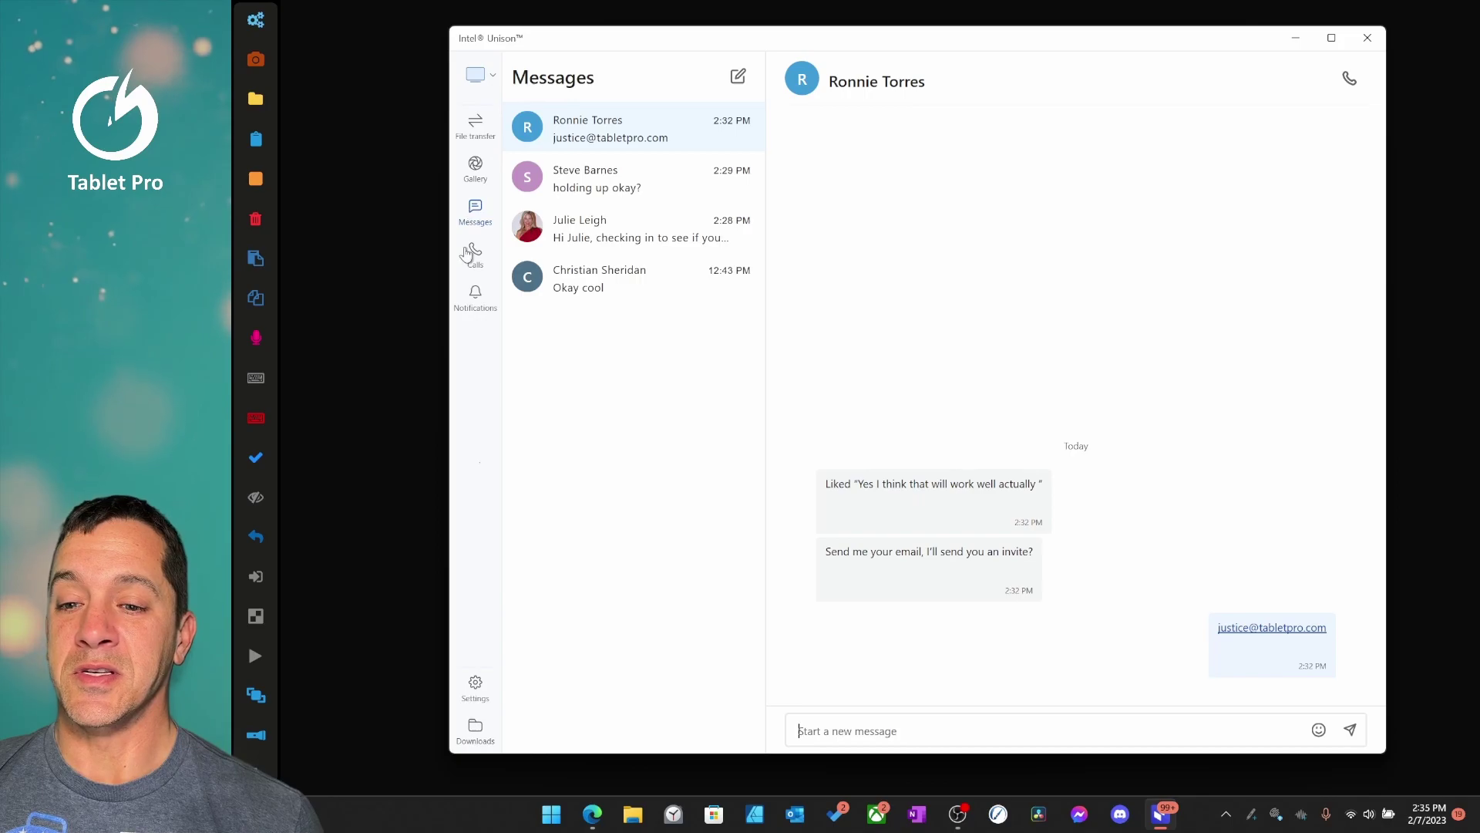
# View the phone notifications panel, then go back to the four-conversation message list
pyautogui.click(474, 301)
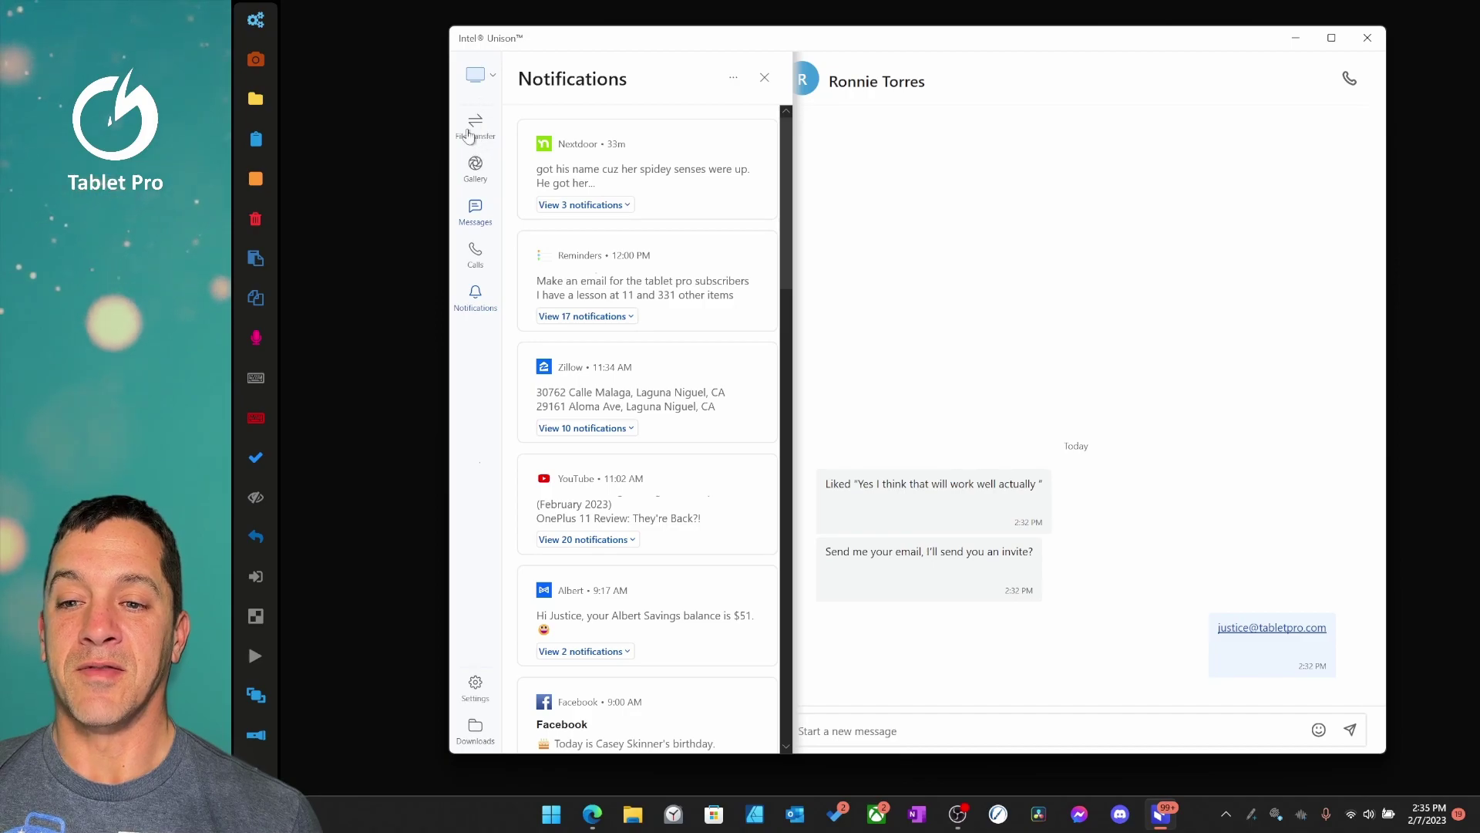
pyautogui.click(474, 212)
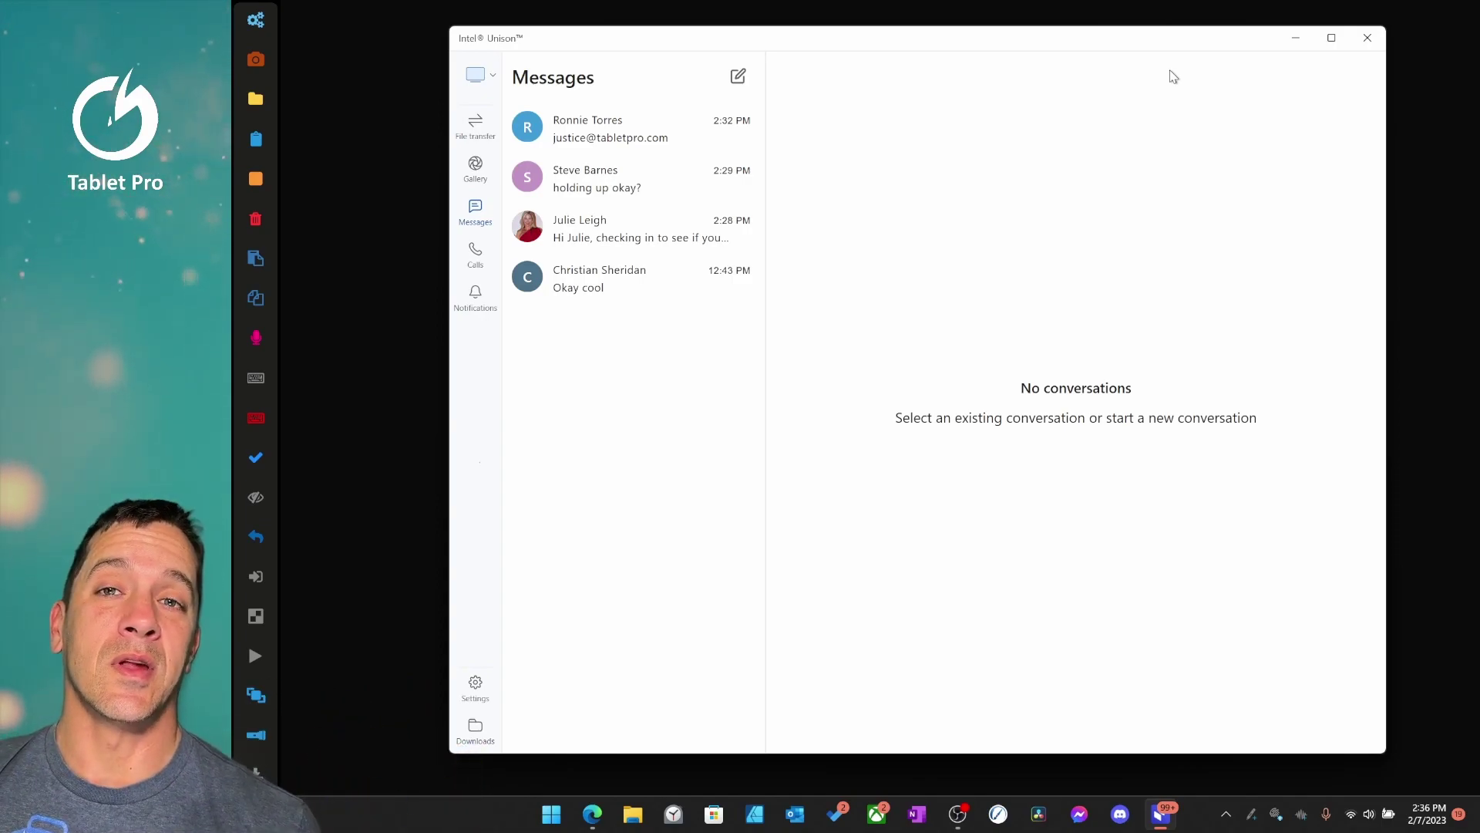
# Minimize Intel Unison and bring up the Edge window with the Intel Unison store listing
pyautogui.click(1294, 39)
pyautogui.click(591, 817)
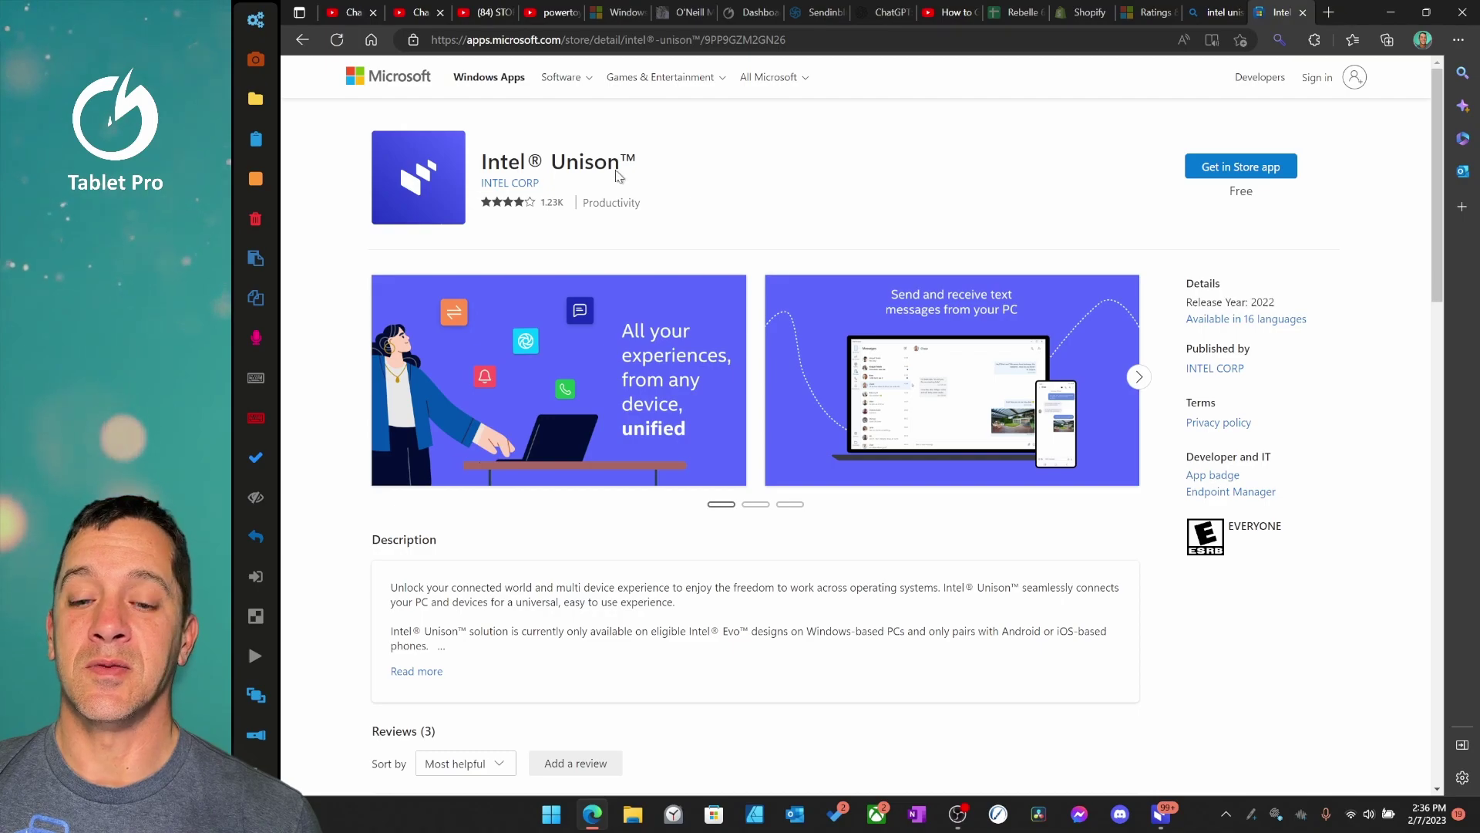
pyautogui.click(714, 817)
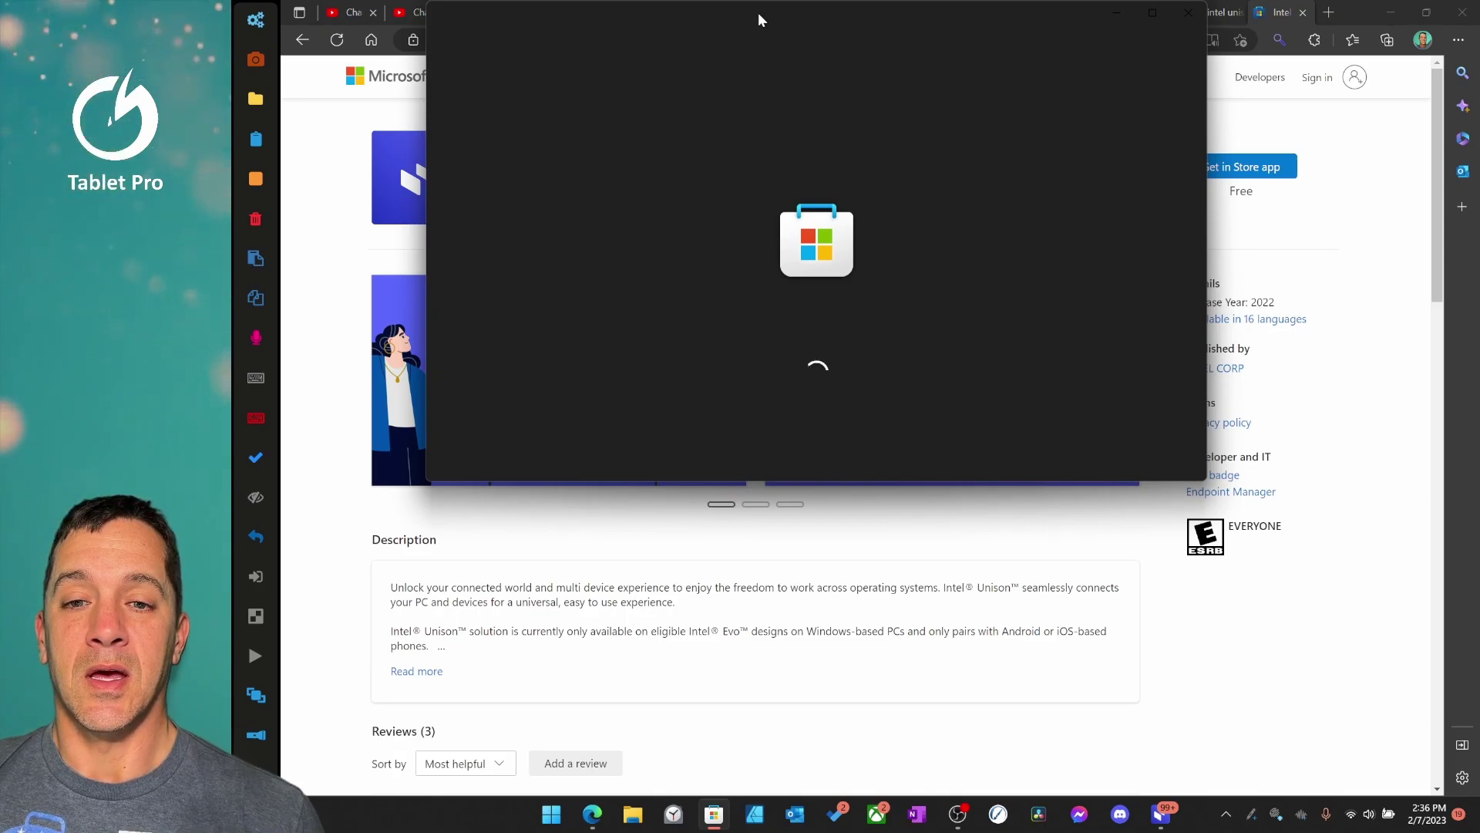
pyautogui.moveTo(754, 14); pyautogui.dragTo(900, 159)
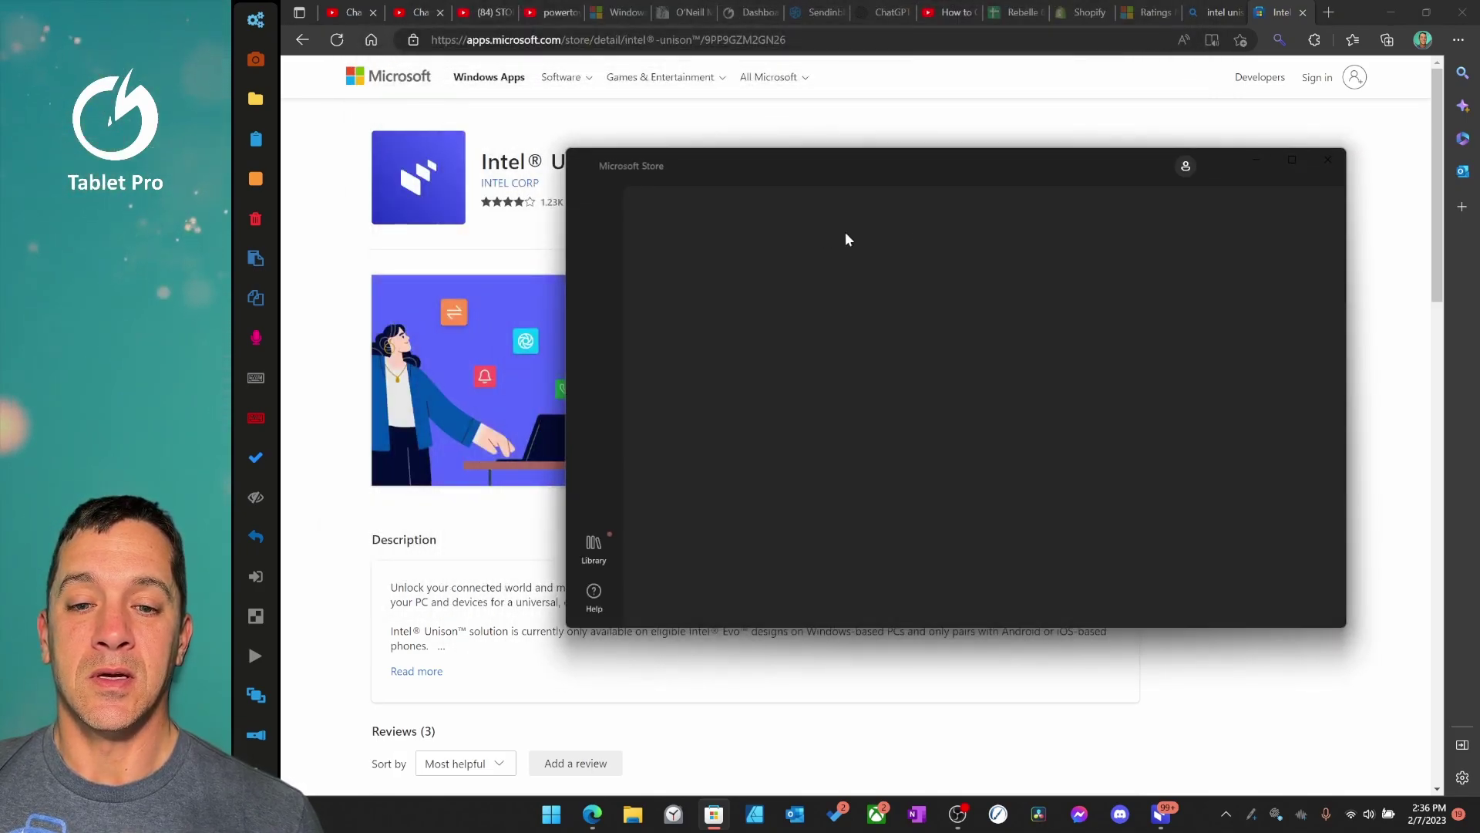
pyautogui.click(919, 166)
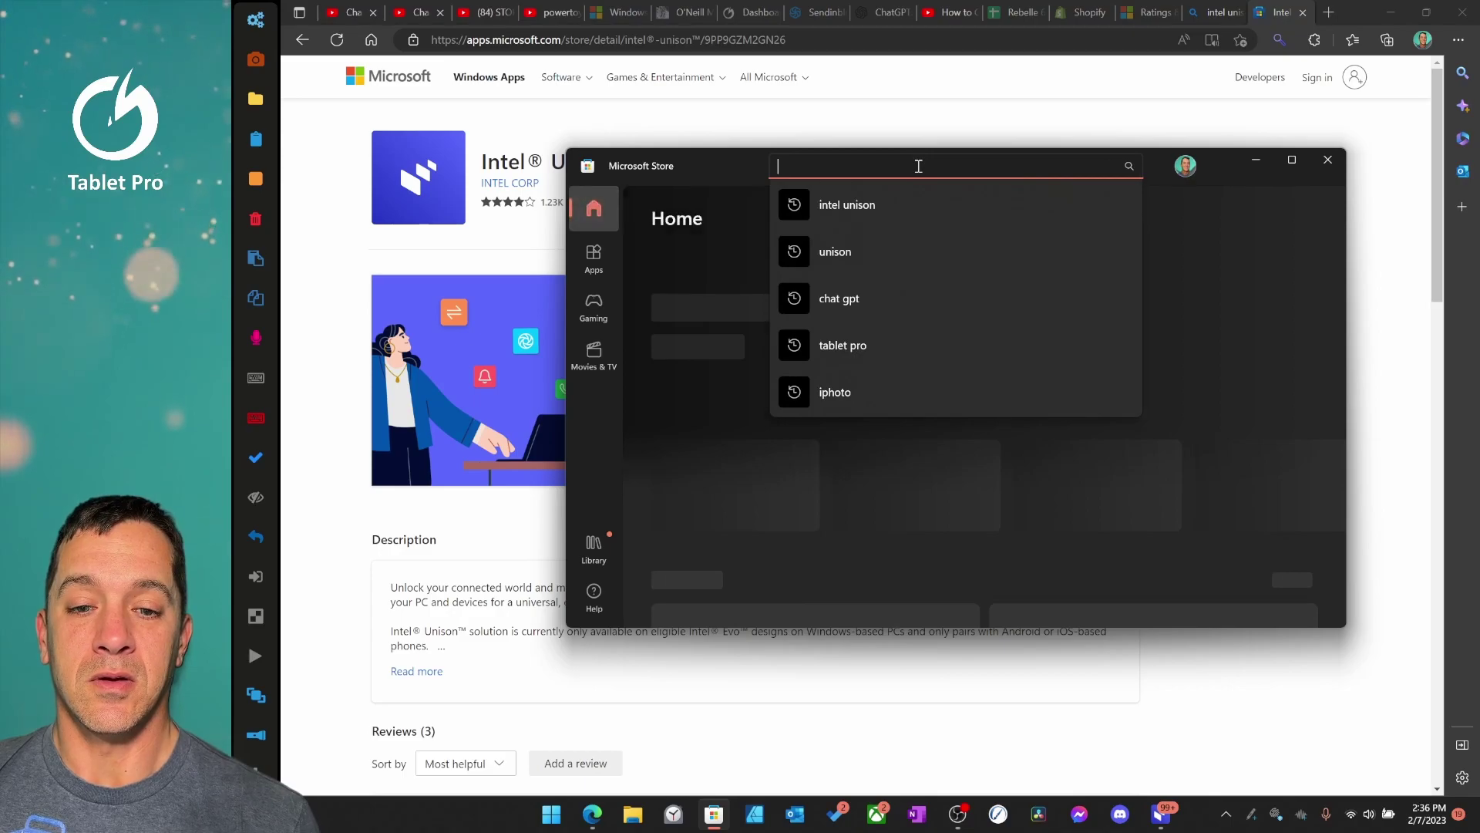
pyautogui.write('ni')
pyautogui.click(876, 204)
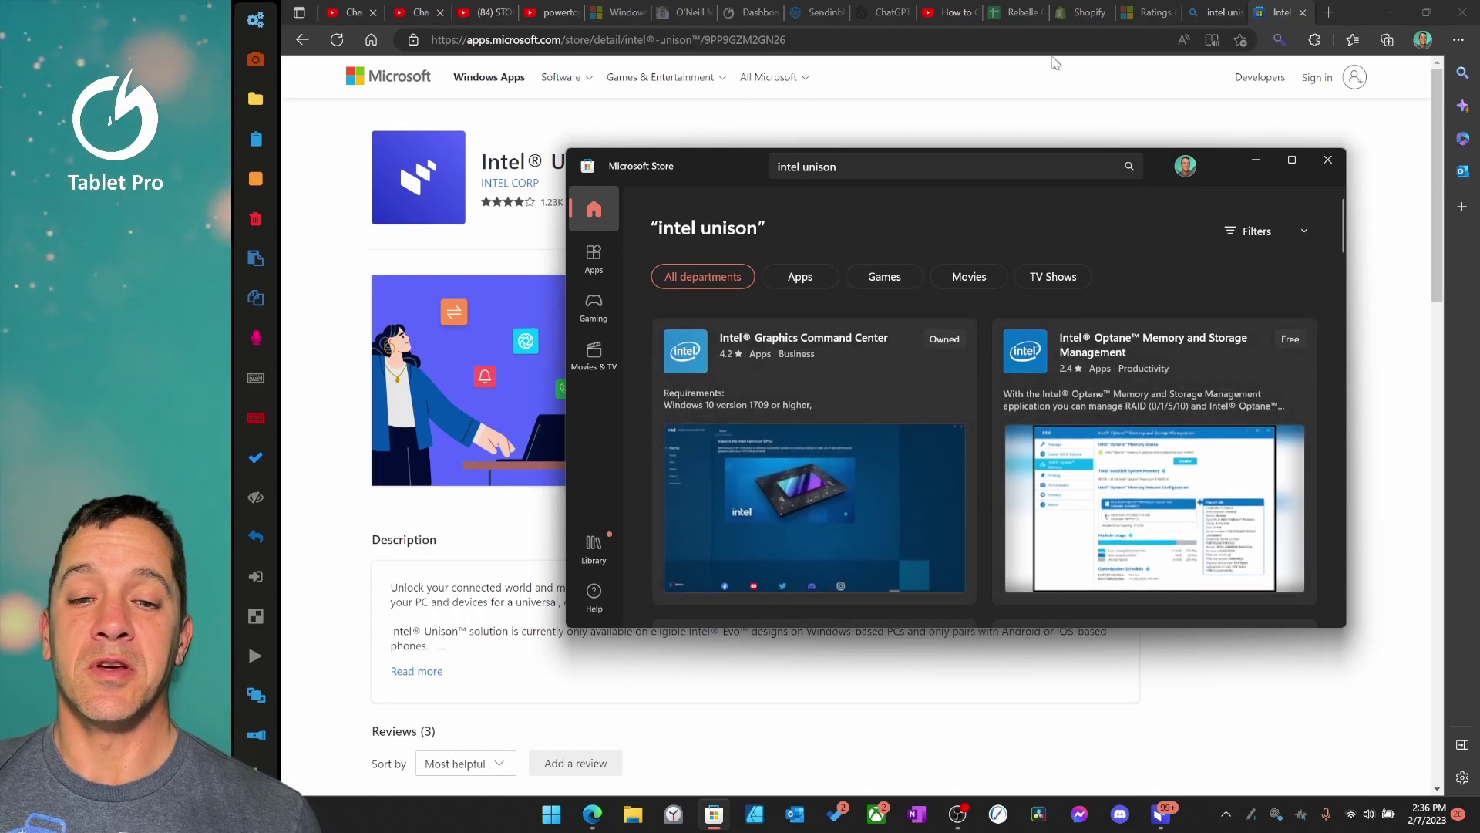
pyautogui.click(1331, 162)
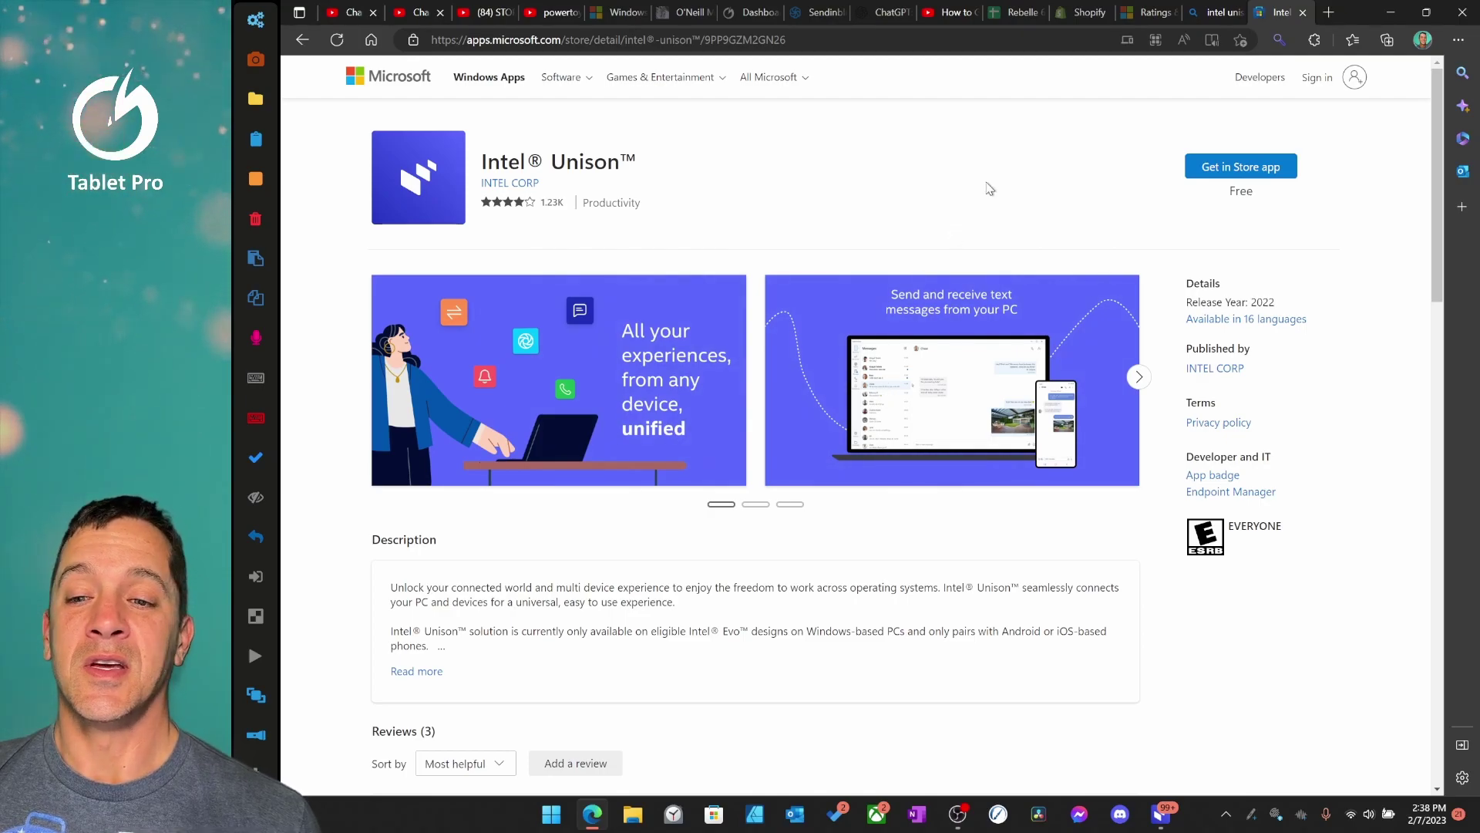
# Advance the store screenshots to the file-transfer and phone-notification slides
pyautogui.click(1140, 377)
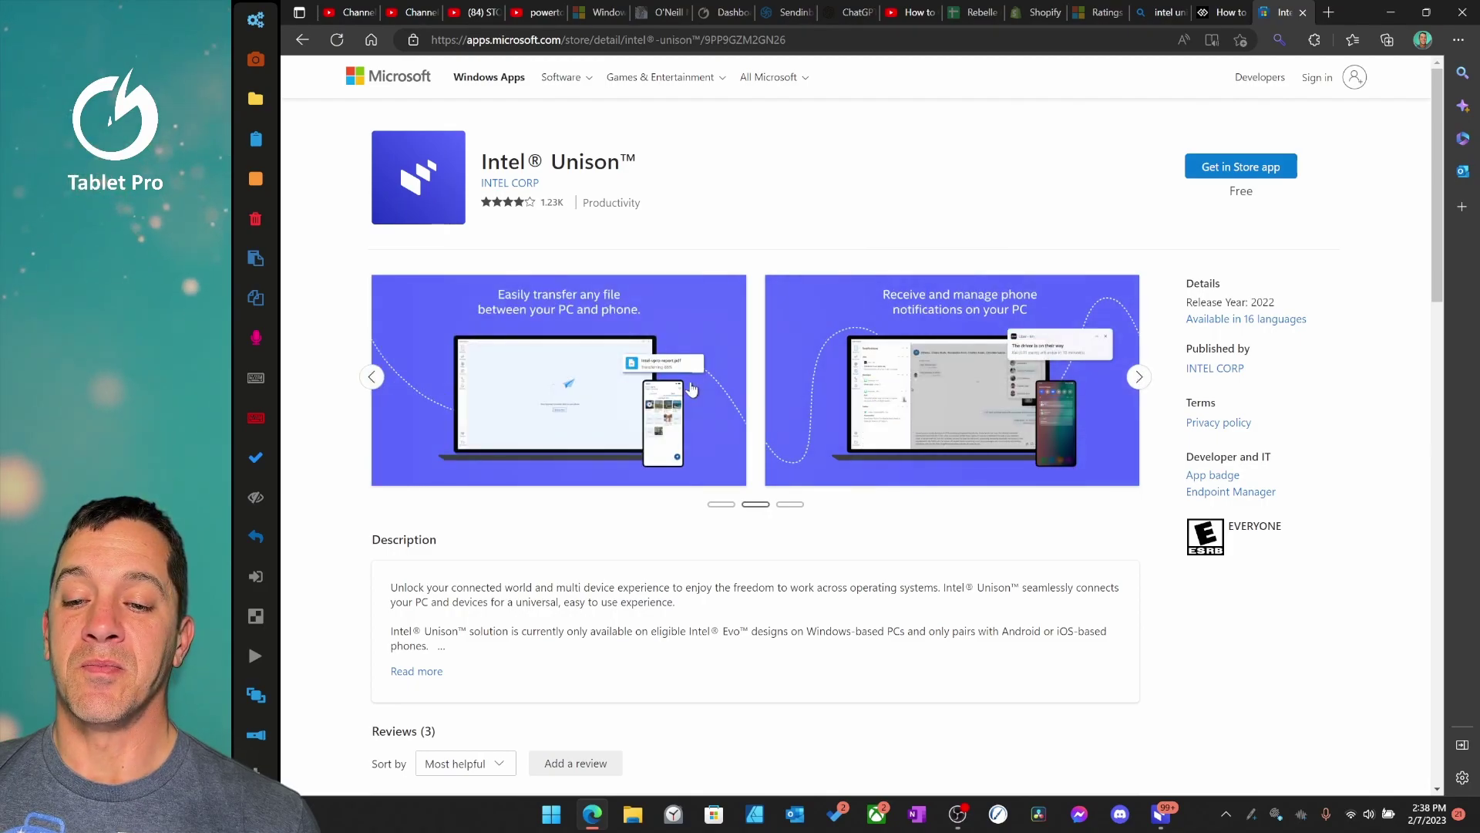
# Restore Intel Unison and check its notification settings, leaving notifications, pop-ups and sound enabled
pyautogui.click(1162, 822)
pyautogui.click(476, 684)
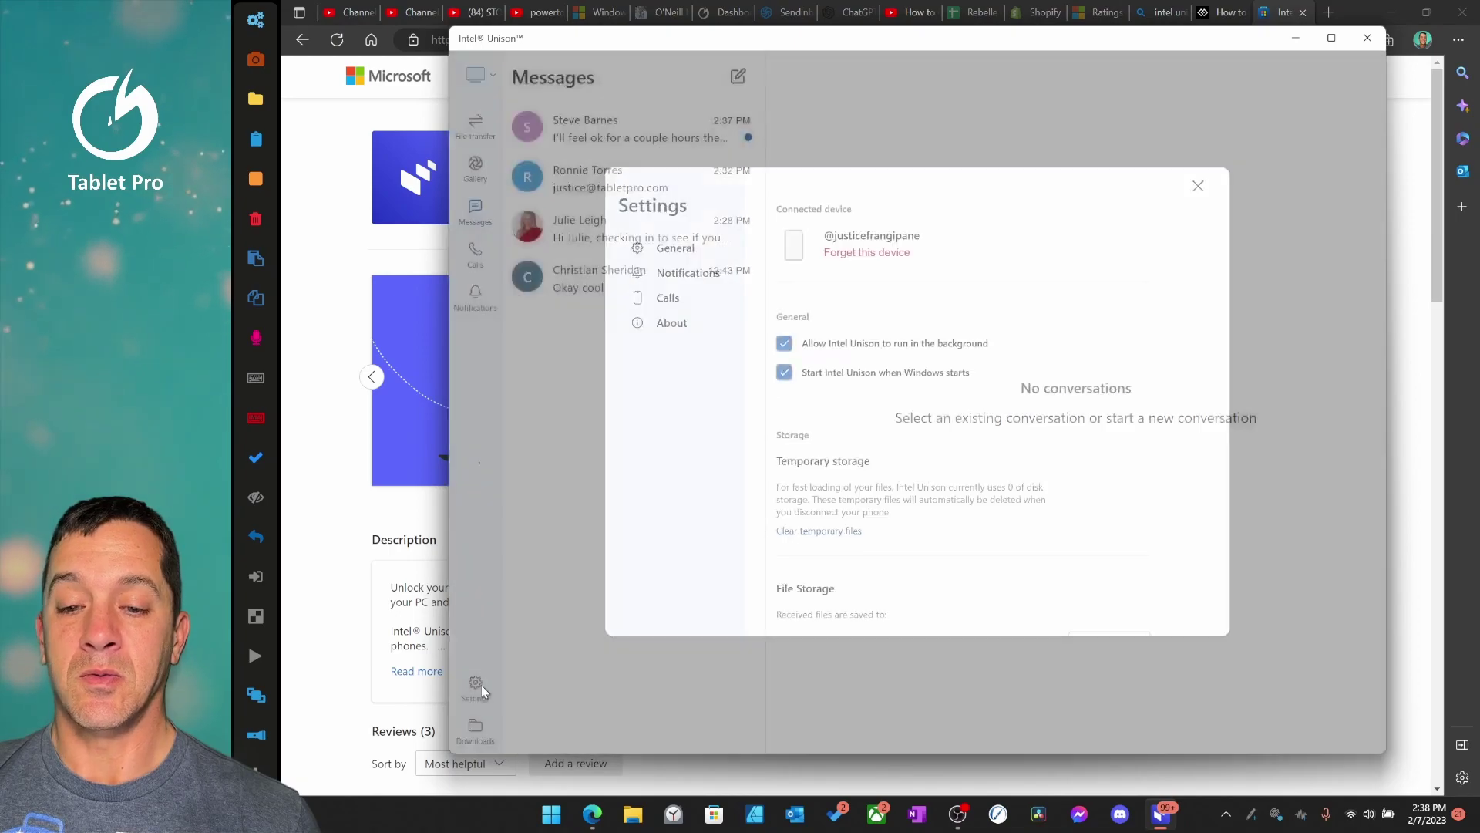
pyautogui.click(675, 274)
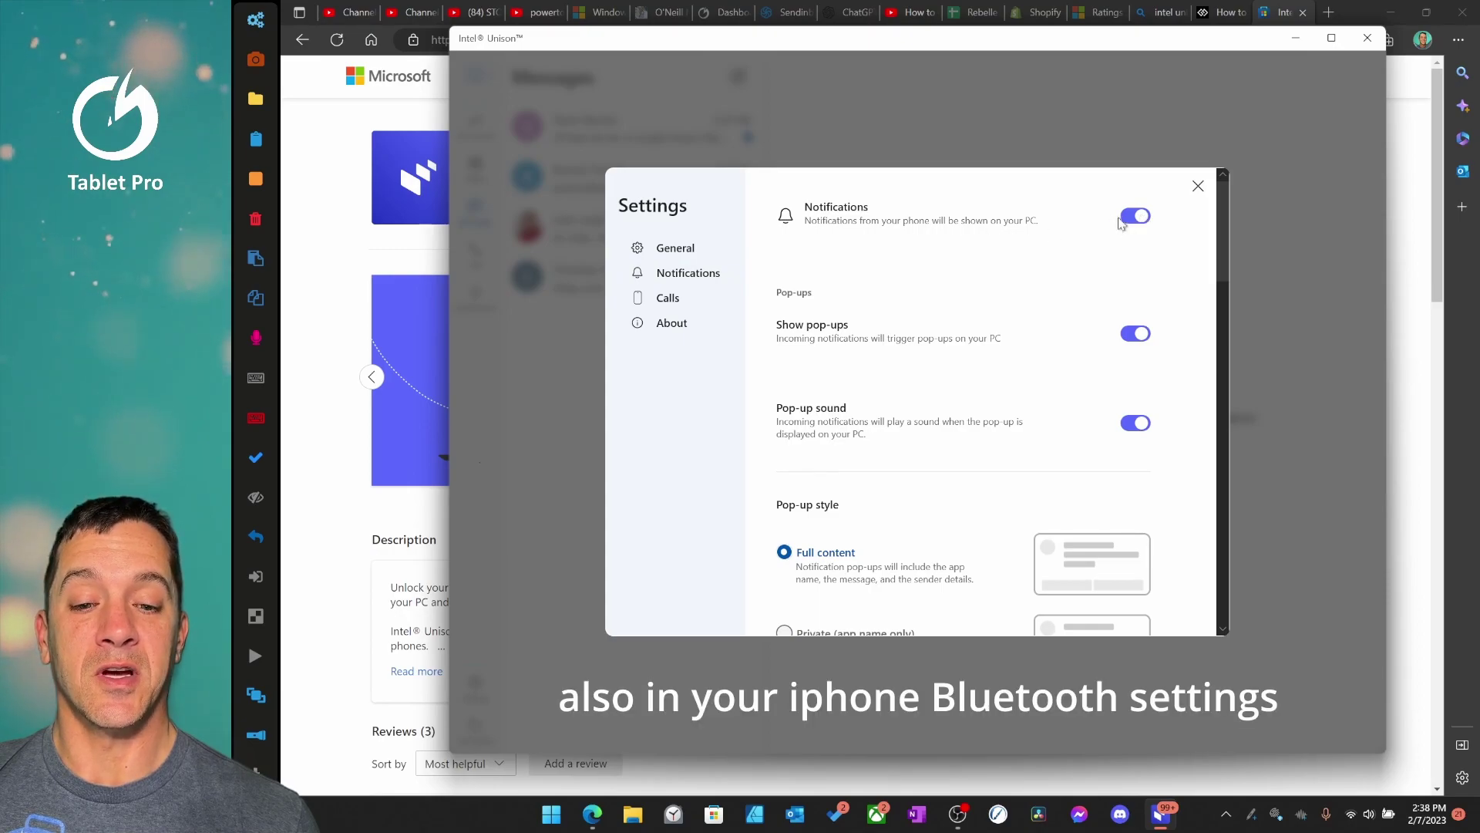
pyautogui.click(1198, 187)
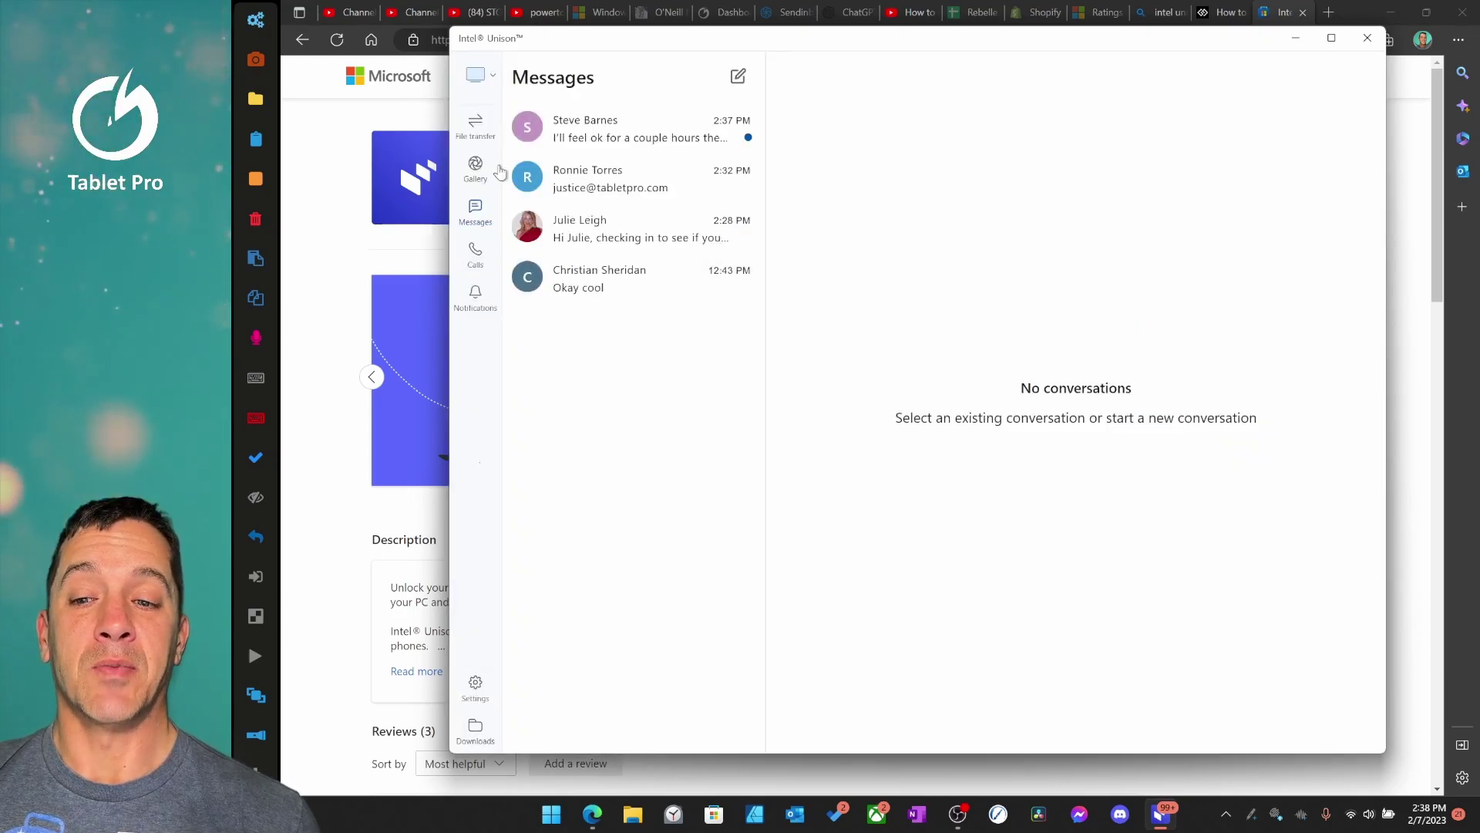
# Switch to the Gallery to view the phone's February photos
pyautogui.click(474, 173)
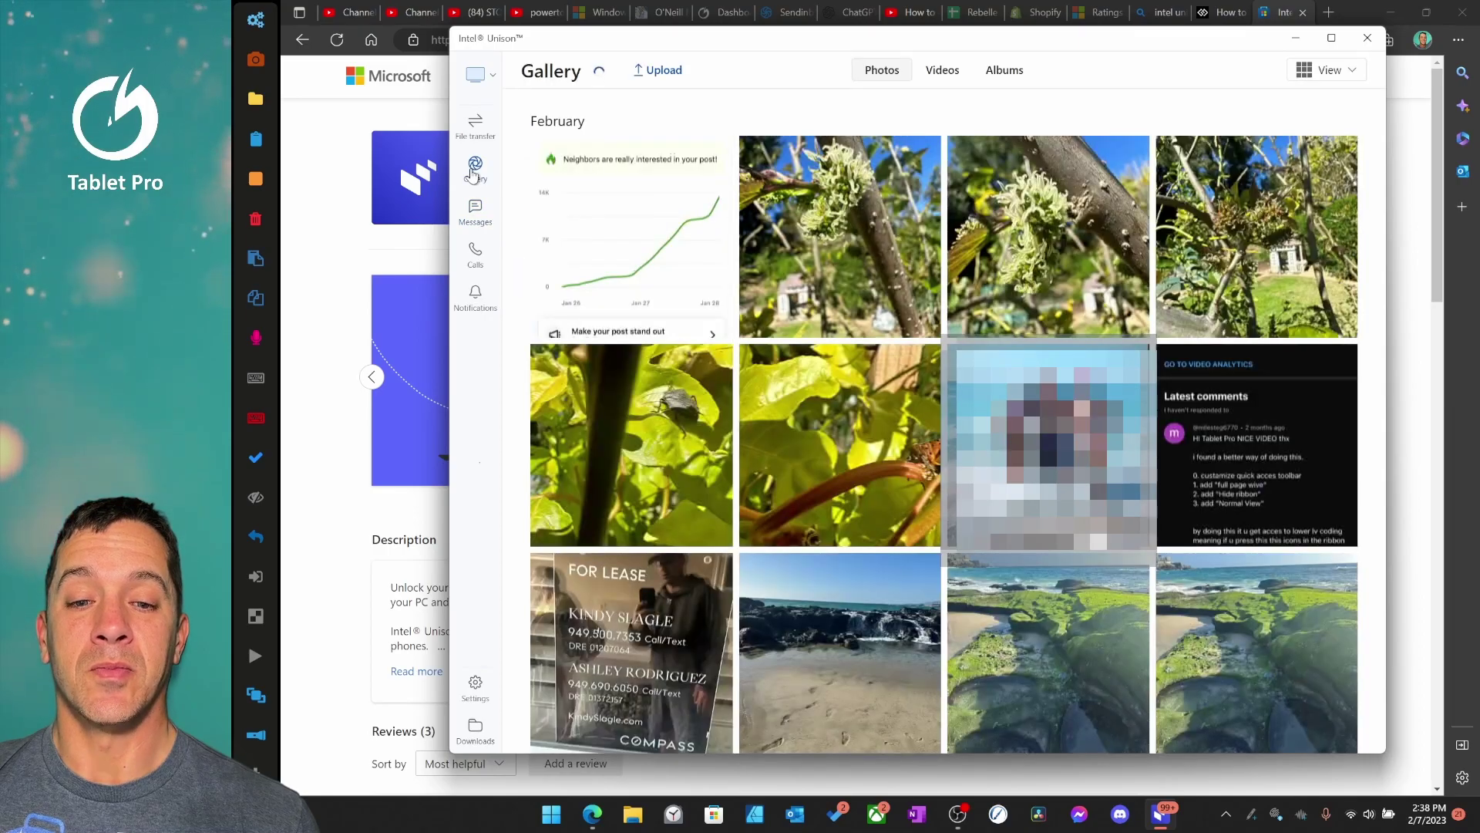